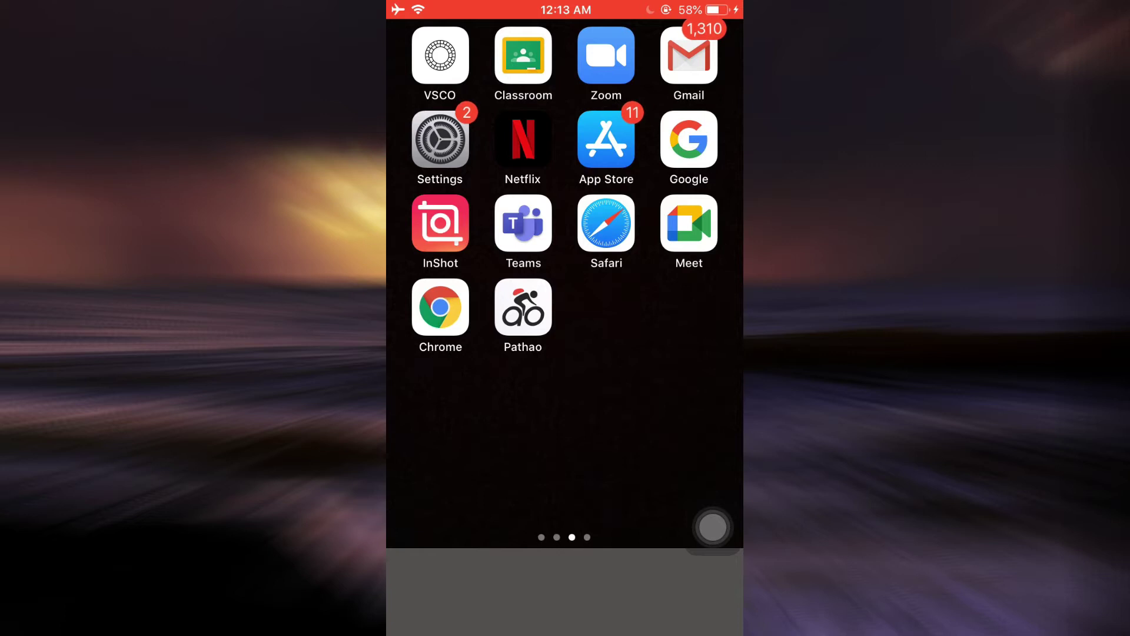
Step: Search the App Store for "Sam's club" and open the Sam's Club app page
{"action": "left_click", "coordinate": [606, 140]}
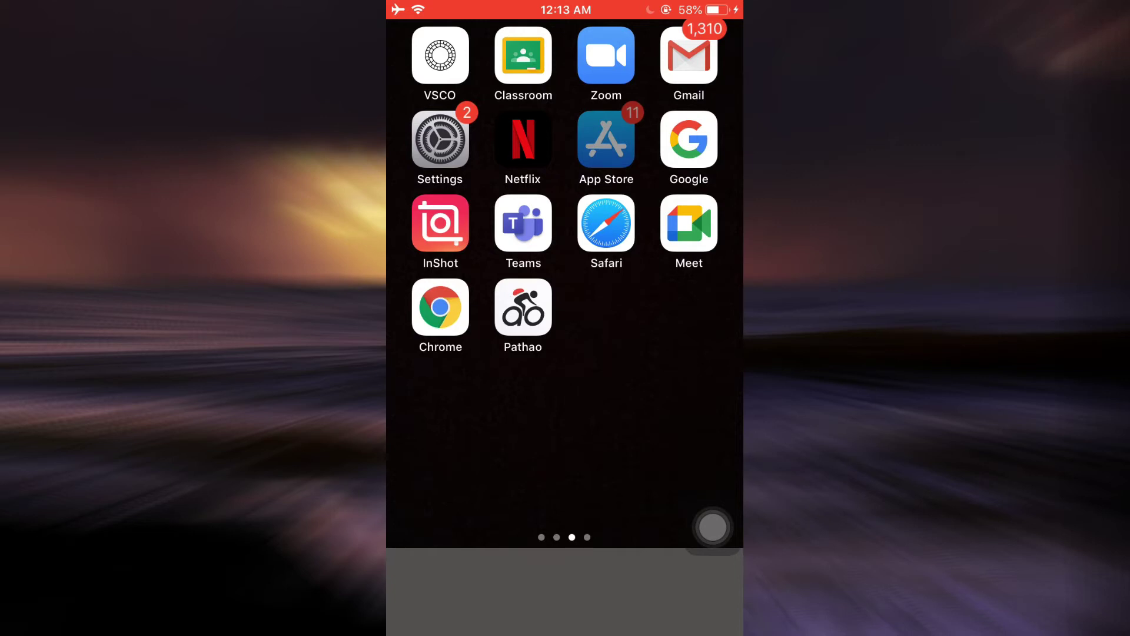
{"action": "left_click", "coordinate": [606, 140]}
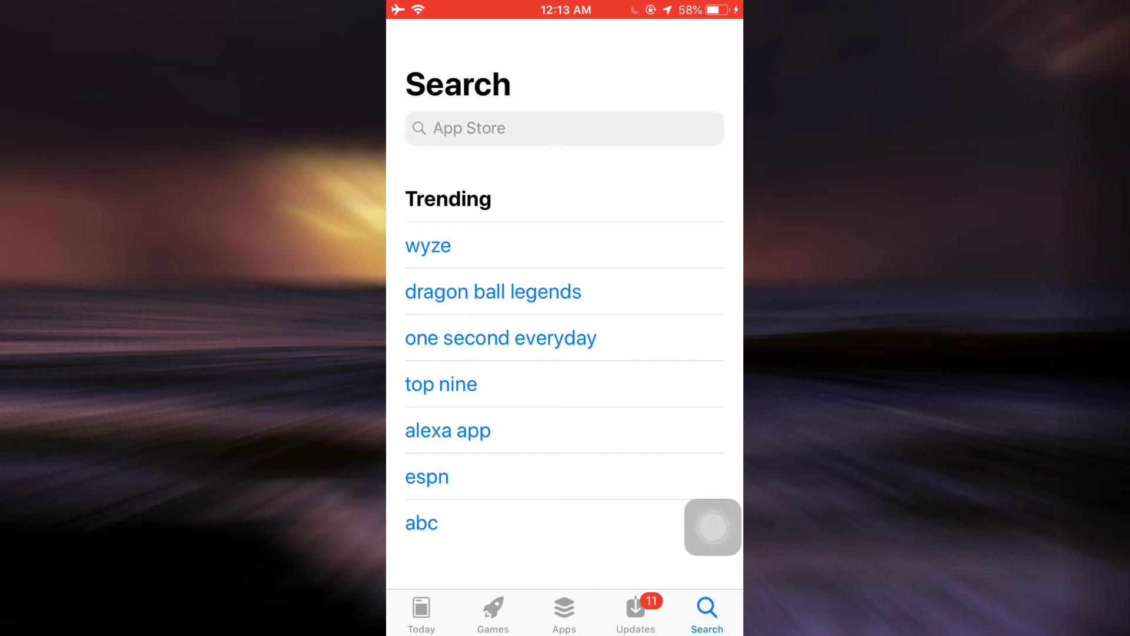
{"action": "left_click", "coordinate": [565, 128]}
{"action": "type", "text": "Sa"}
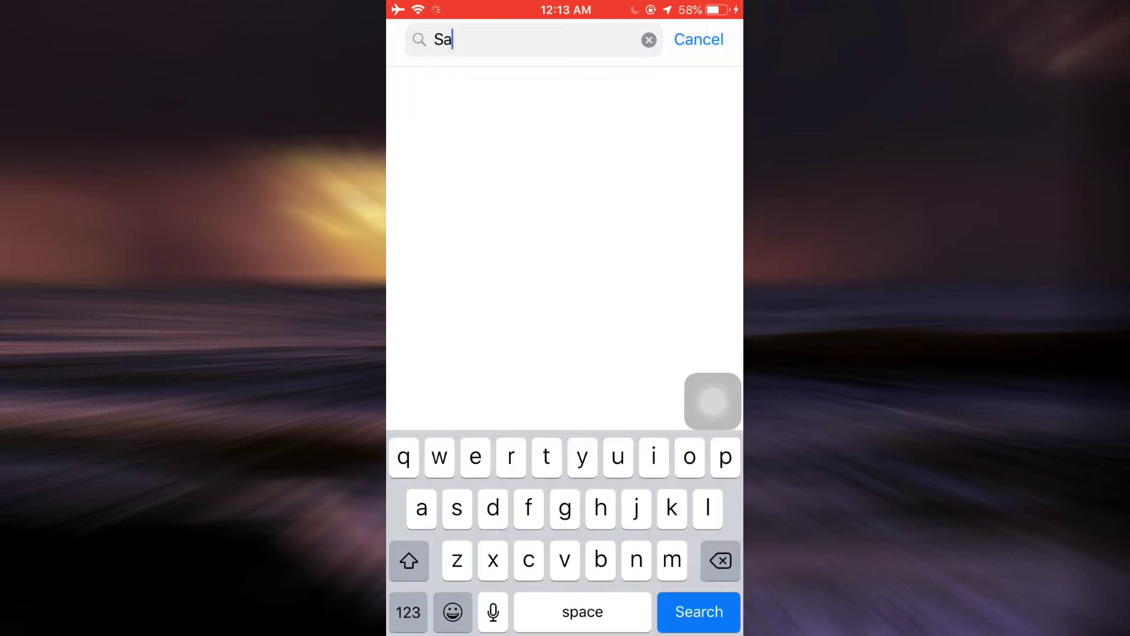
{"action": "type", "text": "m's"}
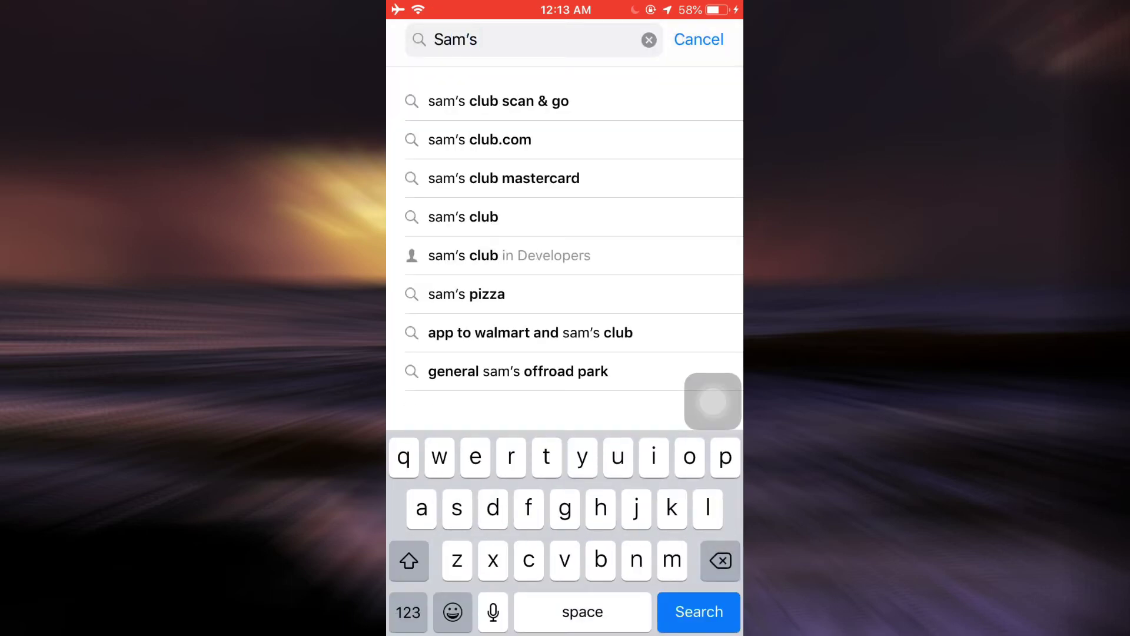
{"action": "type", "text": " club"}
{"action": "key", "text": "Return"}
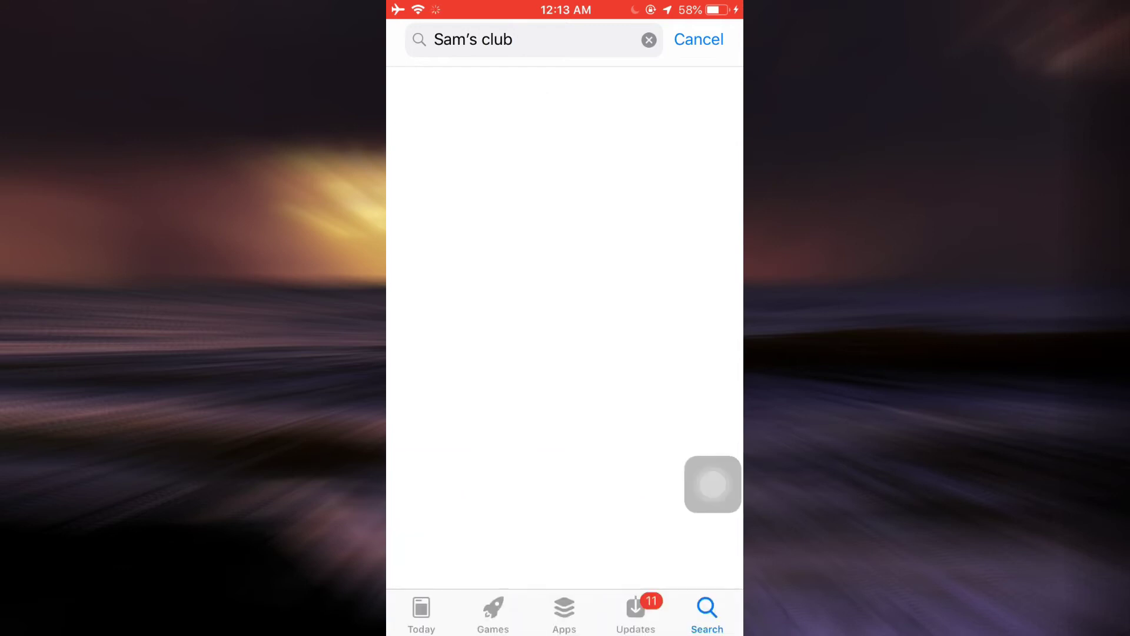
{"action": "left_click", "coordinate": [498, 410]}
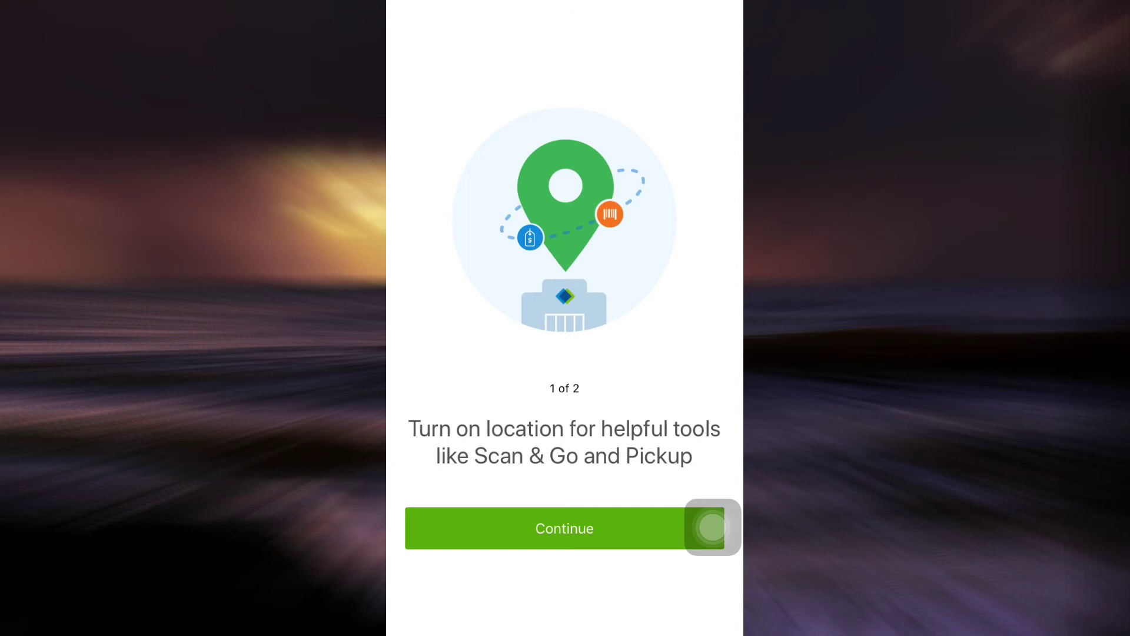
Step: Get through Sam's Club onboarding, allowing both location access and notifications
{"action": "left_click", "coordinate": [698, 527]}
{"action": "left_click", "coordinate": [629, 376]}
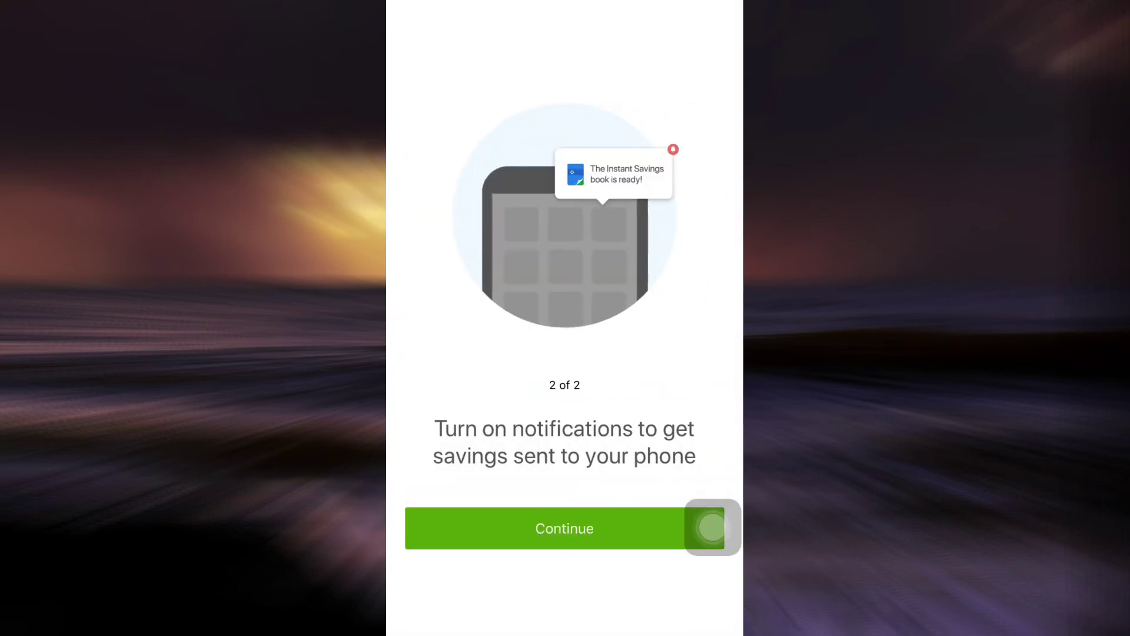
{"action": "left_click", "coordinate": [711, 527]}
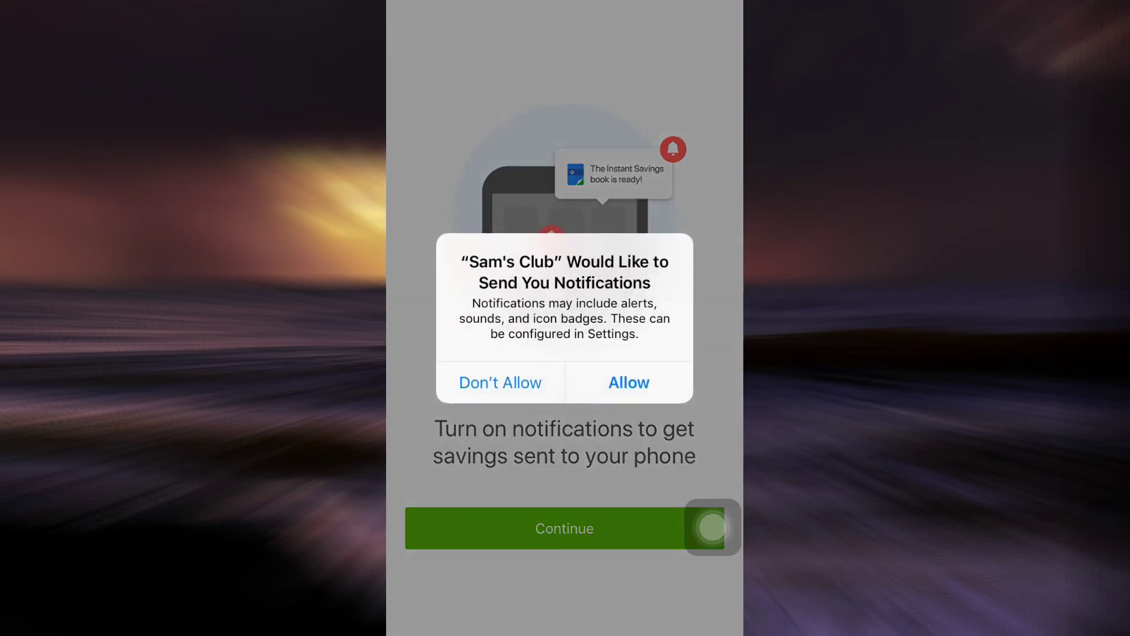
{"action": "left_click", "coordinate": [629, 382]}
{"action": "left_click", "coordinate": [565, 528]}
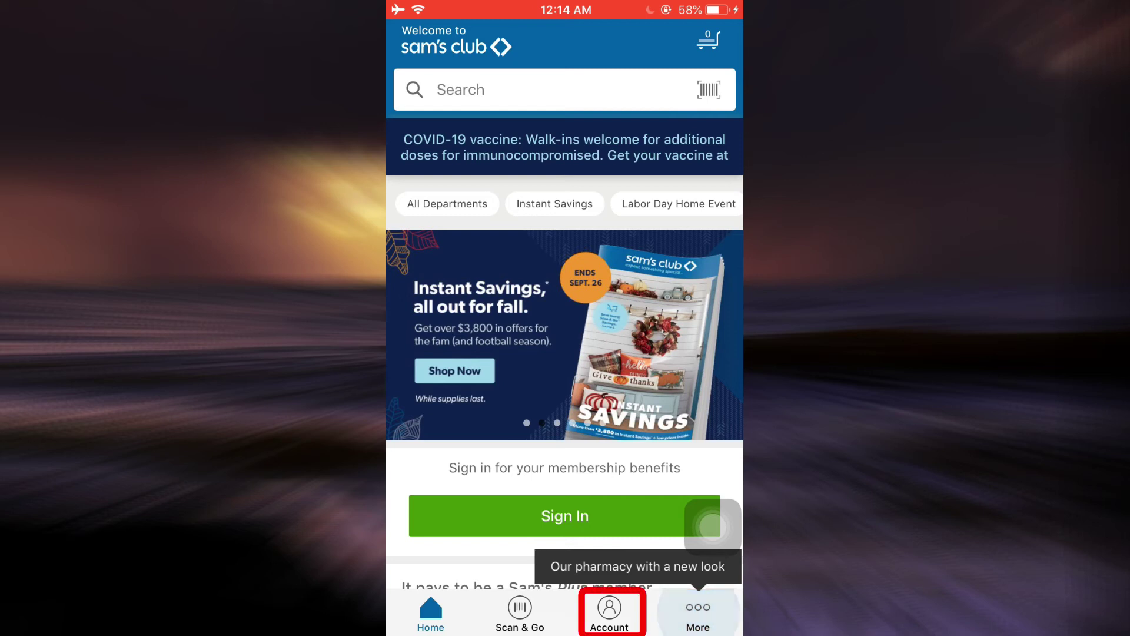
Step: Choose Create your account from the Account tab to reach the Register form
{"action": "left_click", "coordinate": [609, 613]}
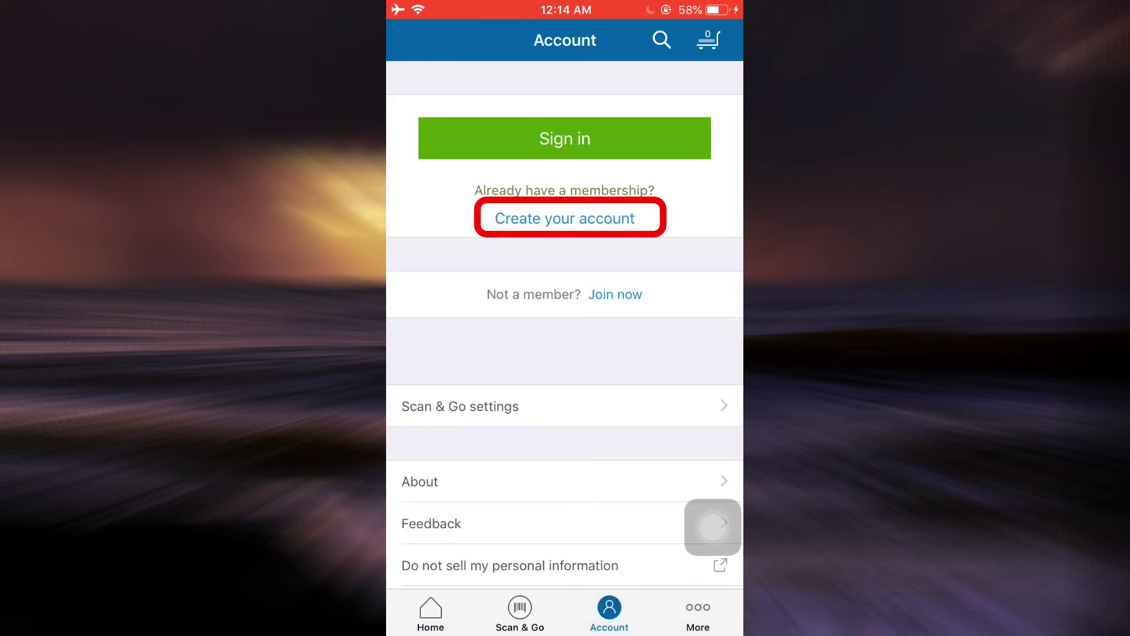
{"action": "left_click", "coordinate": [564, 218]}
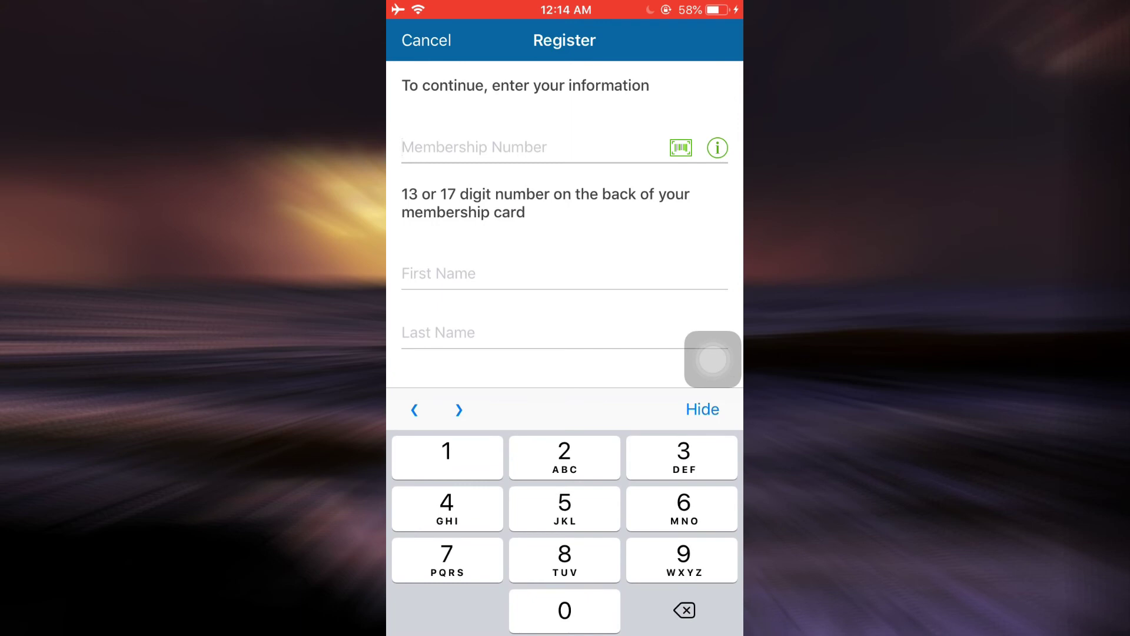
{"action": "left_click", "coordinate": [459, 409]}
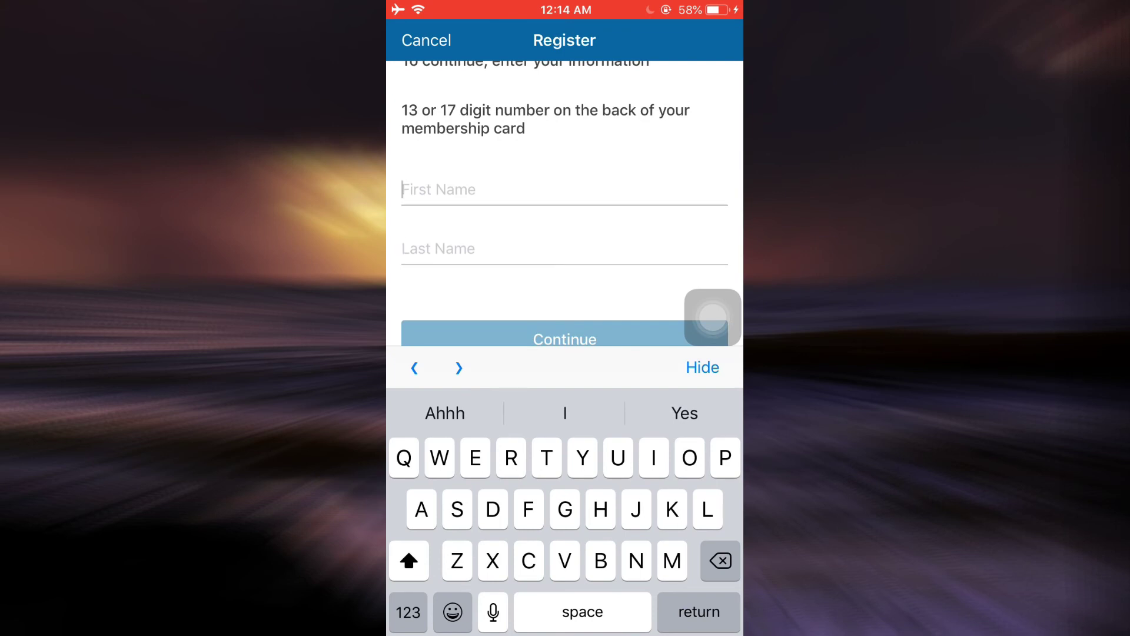
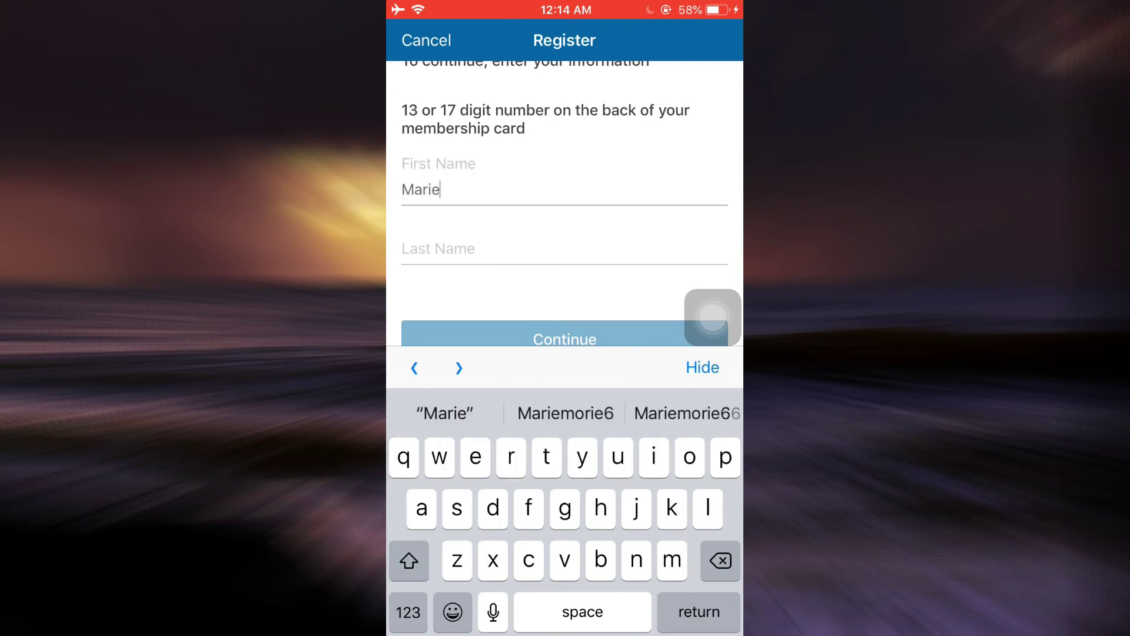
{"action": "left_click", "coordinate": [566, 248]}
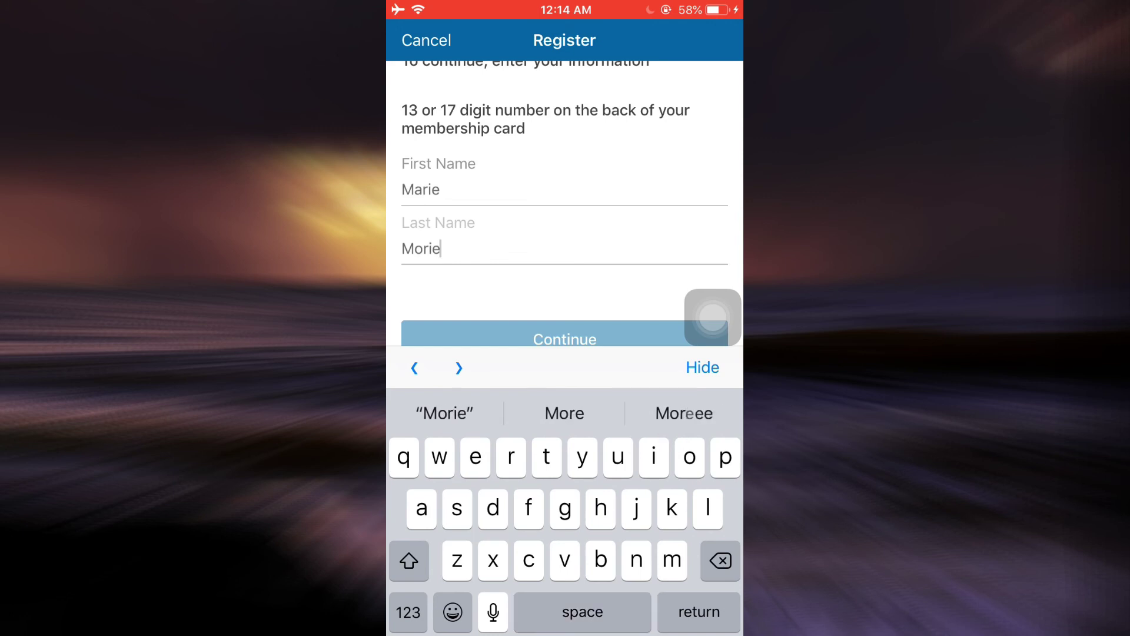
{"action": "scroll", "coordinate": [565, 221], "scroll_direction": "down", "scroll_amount": 2}
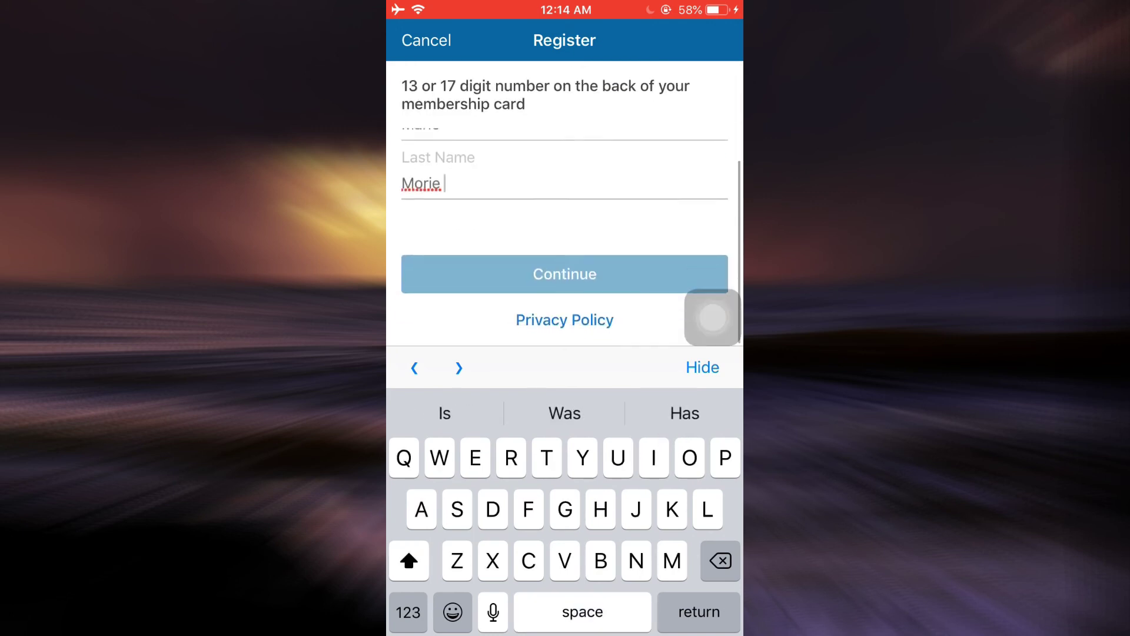
{"action": "scroll", "coordinate": [566, 221], "scroll_direction": "up", "scroll_amount": 2}
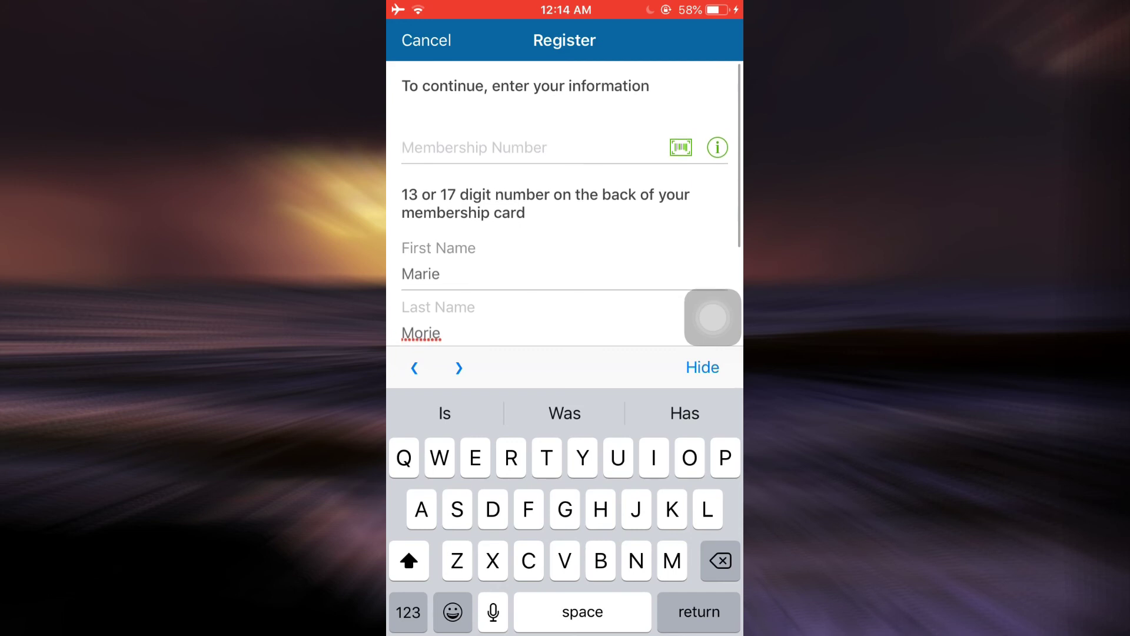
{"action": "left_click", "coordinate": [703, 367]}
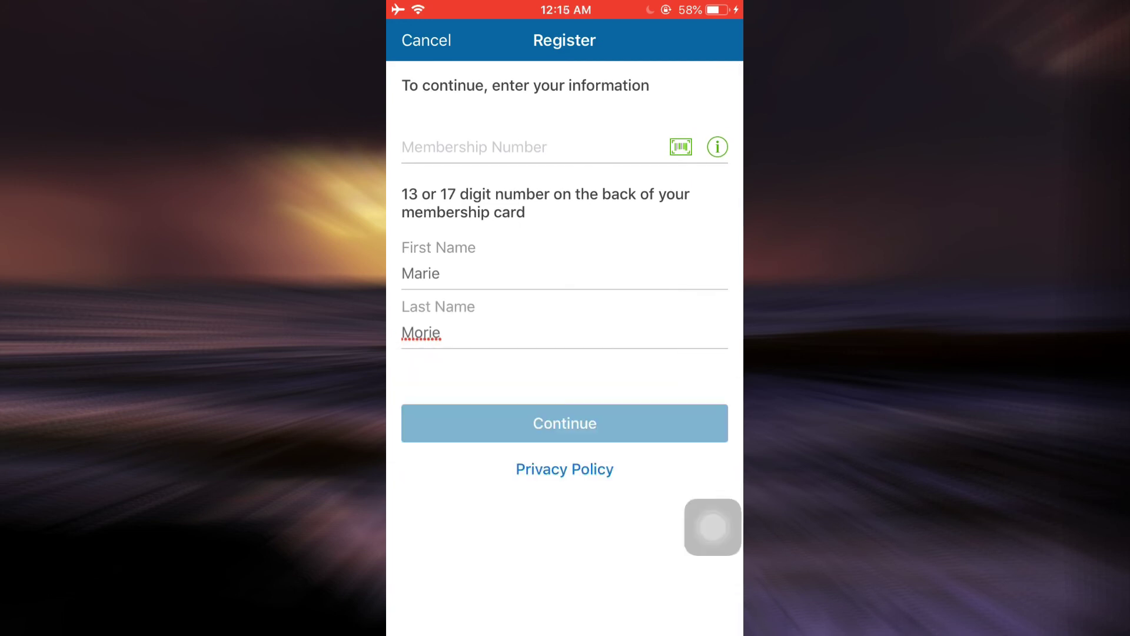